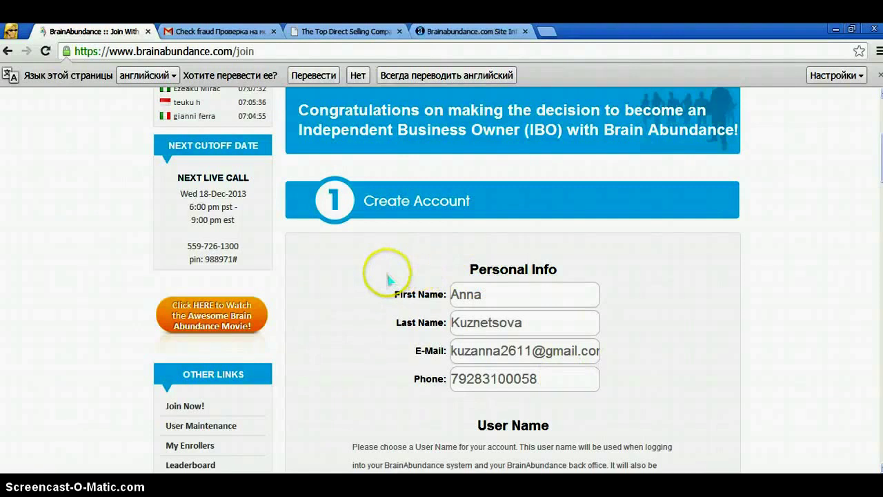
# - Enter the chosen user name for the new account
pyautogui.scroll(-2, 400, 275)
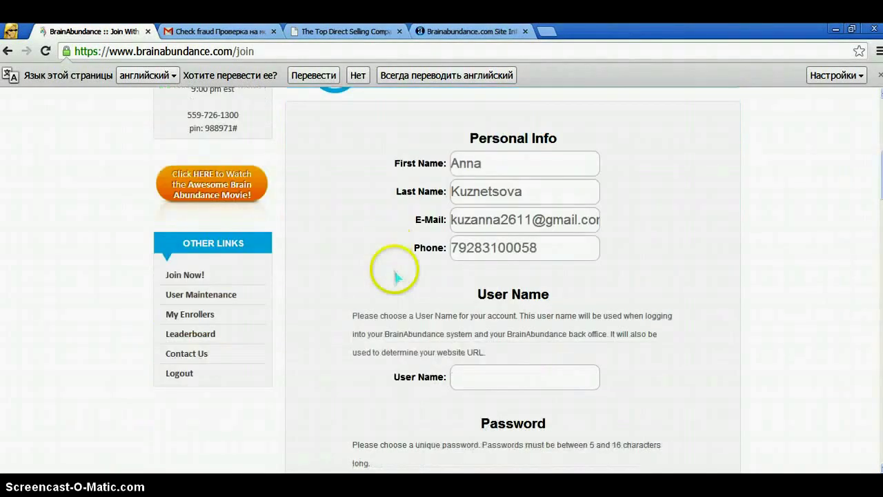
pyautogui.scroll(-2, 414, 264)
pyautogui.click(464, 246)
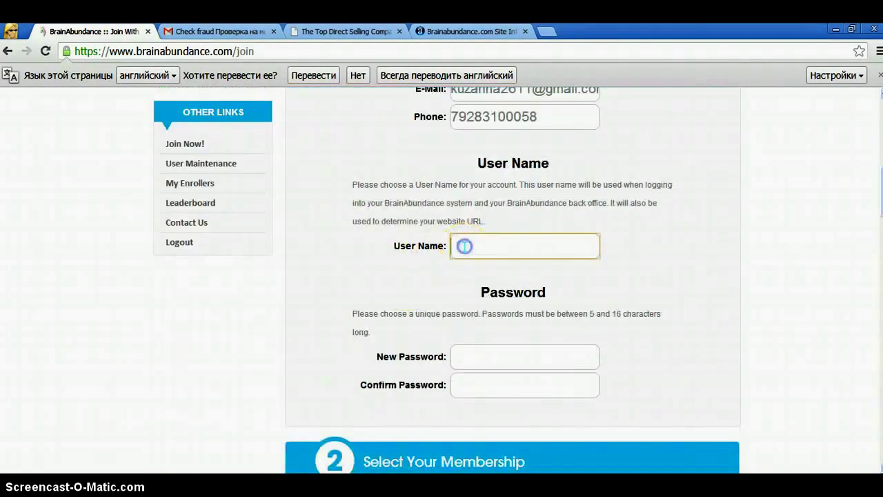
pyautogui.click(466, 268)
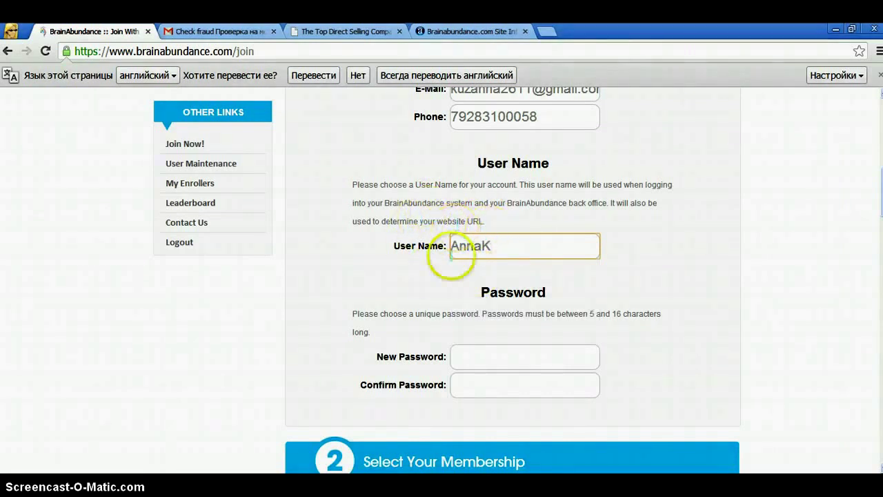
# - Enter the new account password and repeat it in the confirmation field
pyautogui.scroll(-1, 454, 283)
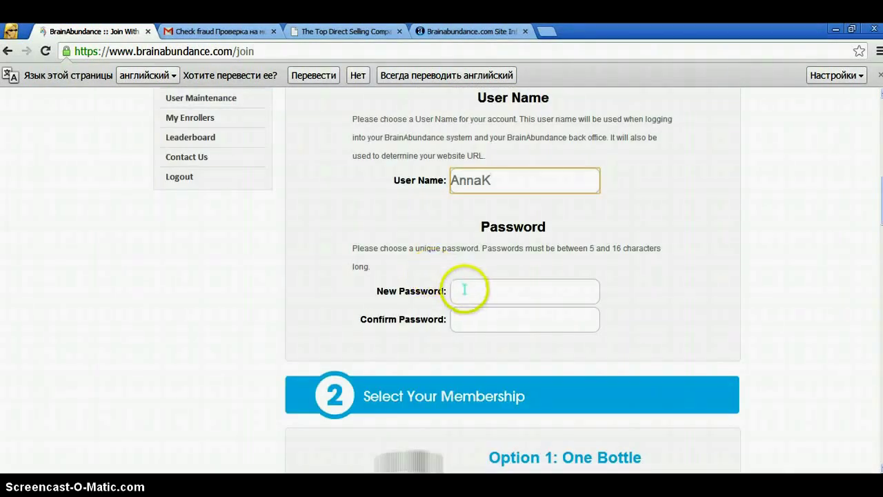
pyautogui.click(464, 290)
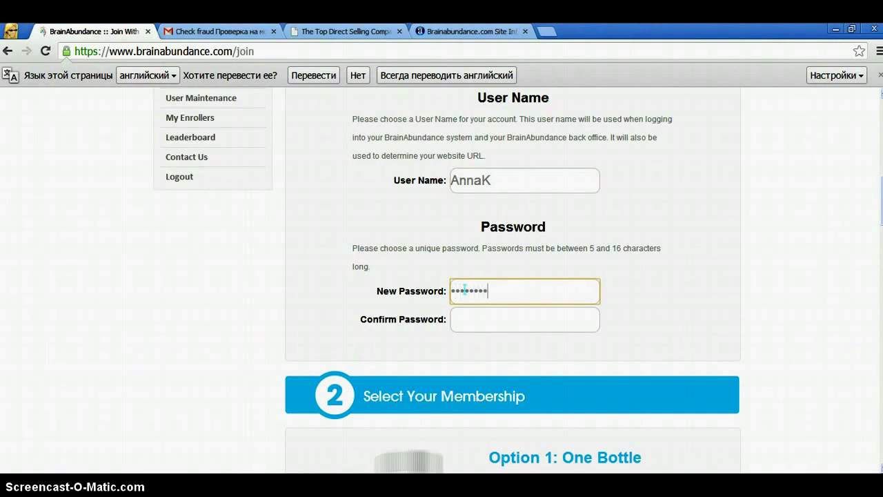
pyautogui.press('Tab')
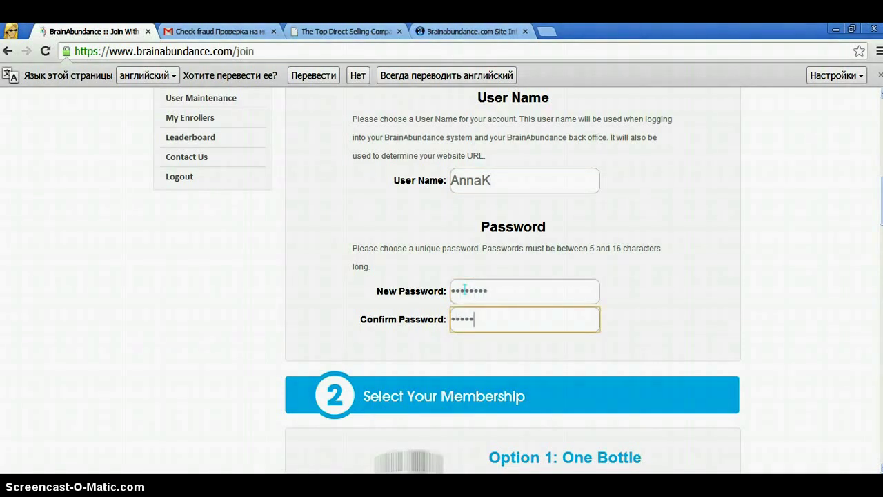
# - Select the Option 3: 6-Pack membership of Brain Fuel PLUS
pyautogui.scroll(-2, 465, 290)
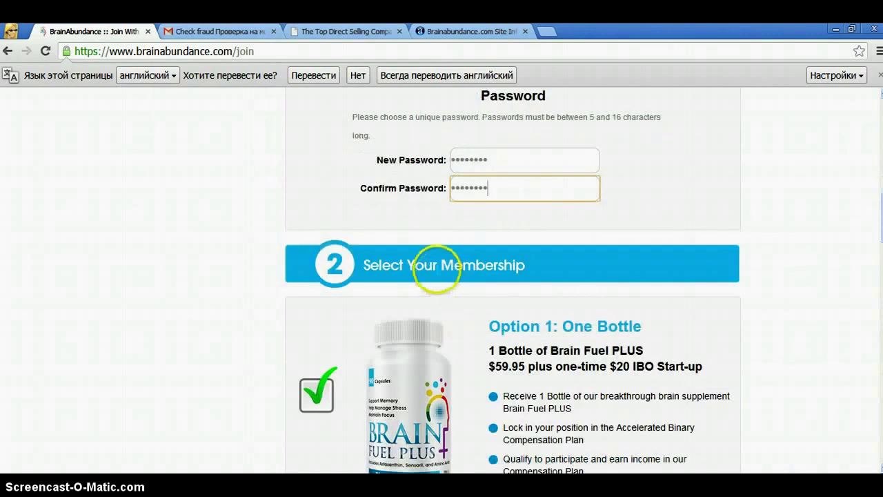
pyautogui.scroll(-3, 436, 269)
pyautogui.scroll(-3, 318, 263)
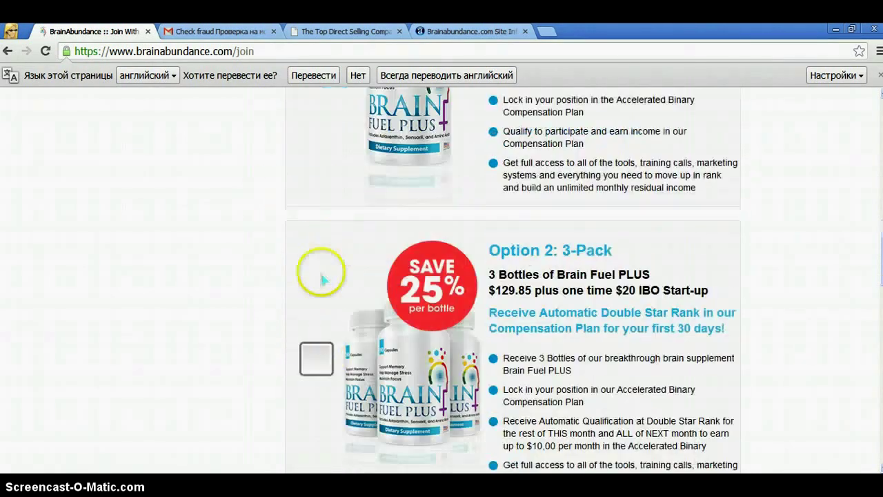
pyautogui.scroll(3, 359, 297)
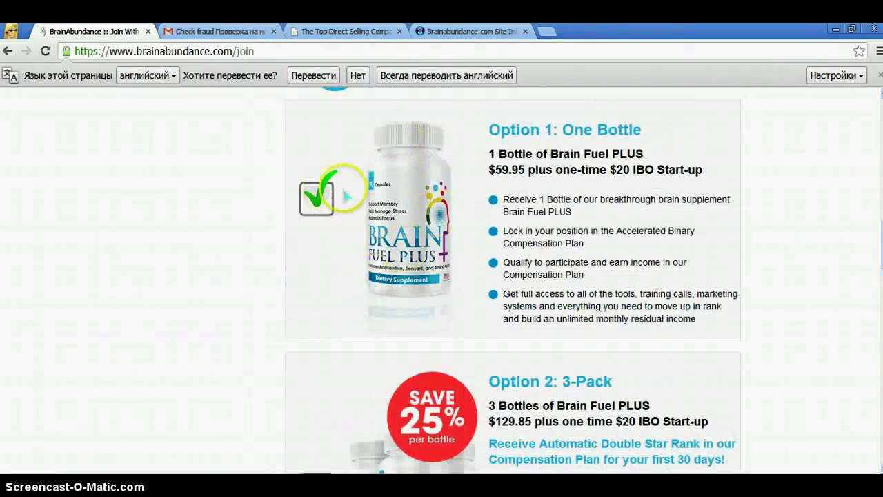
pyautogui.scroll(-4, 386, 228)
pyautogui.scroll(-4, 413, 225)
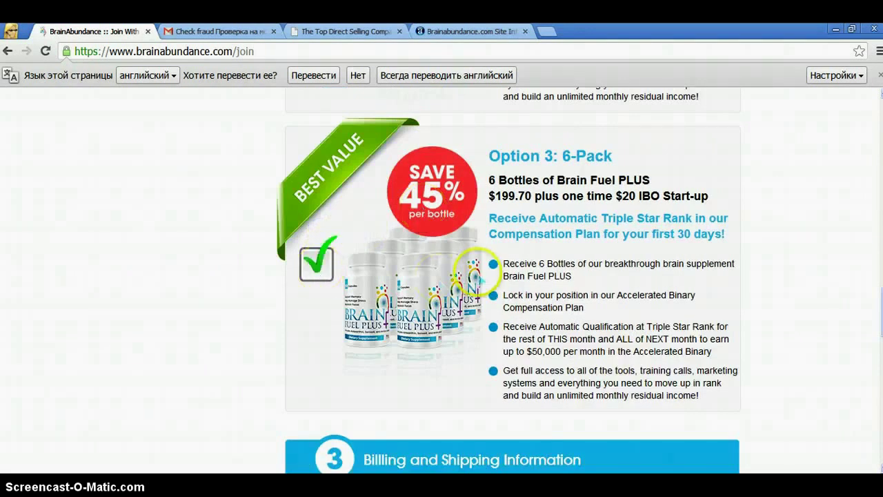
# - Fill in the cardholder's name in the credit card info and set the card type to Visa
pyautogui.scroll(-3, 476, 274)
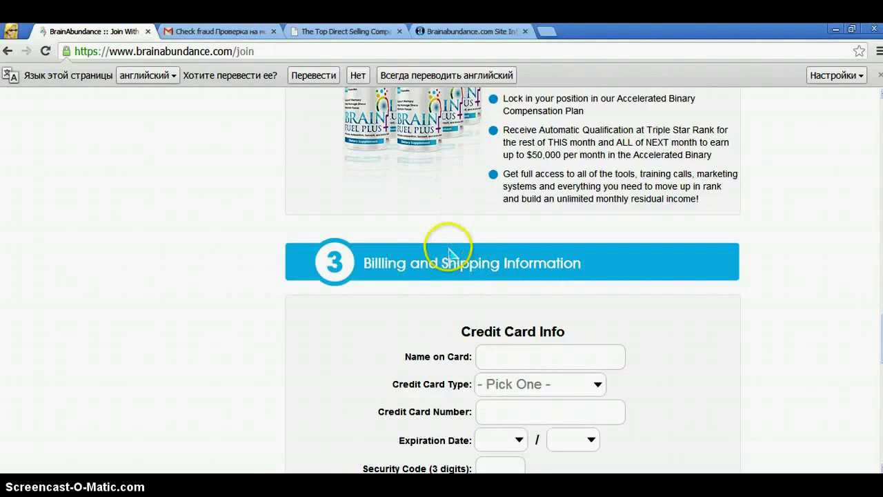
pyautogui.scroll(-2, 449, 237)
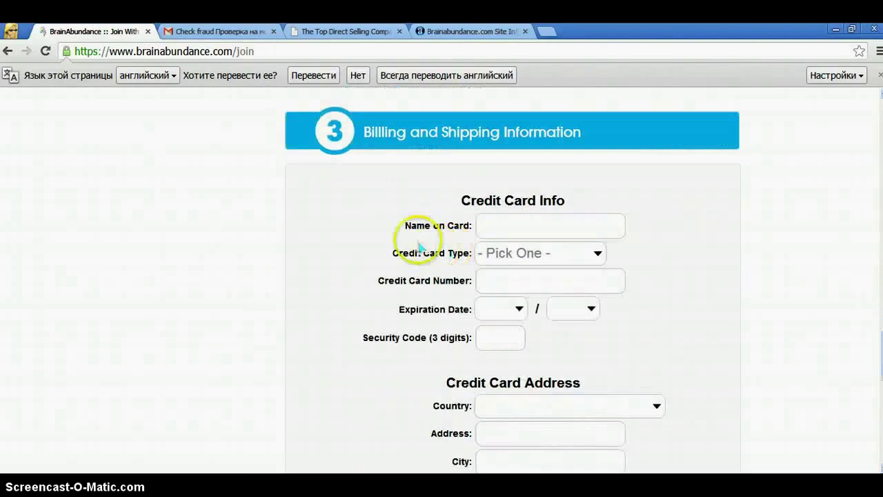
pyautogui.click(519, 223)
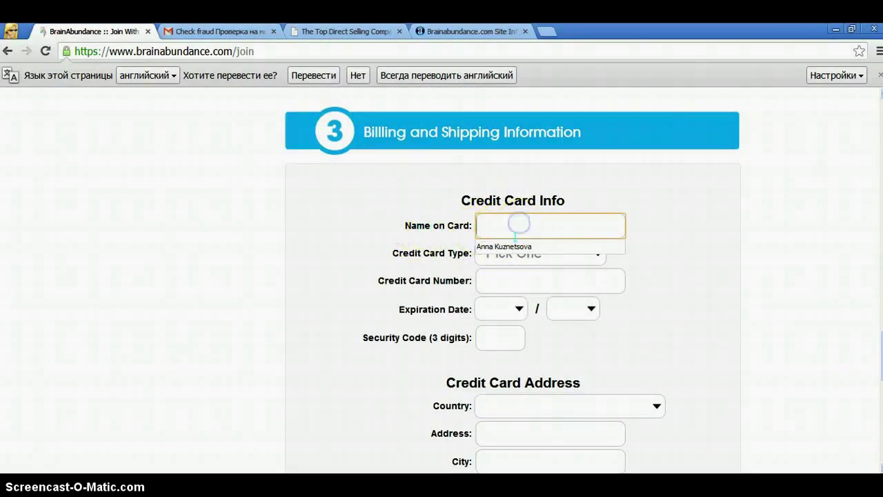
pyautogui.click(508, 246)
pyautogui.click(513, 252)
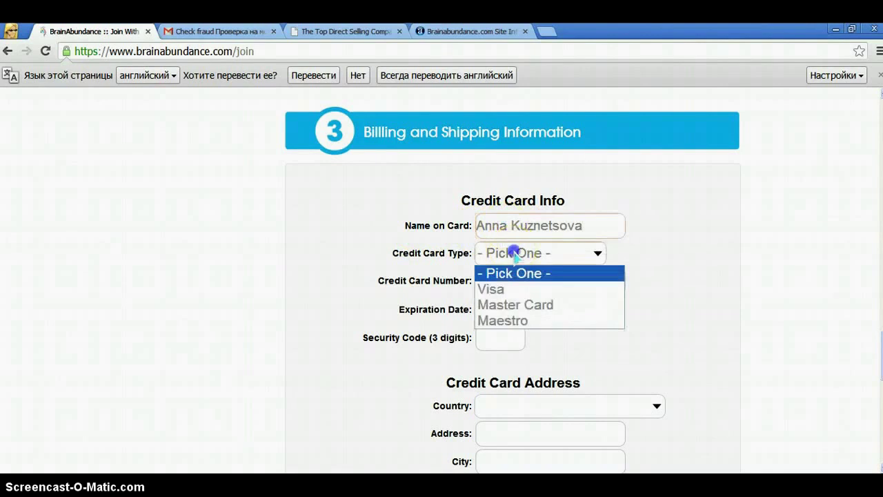
pyautogui.click(504, 290)
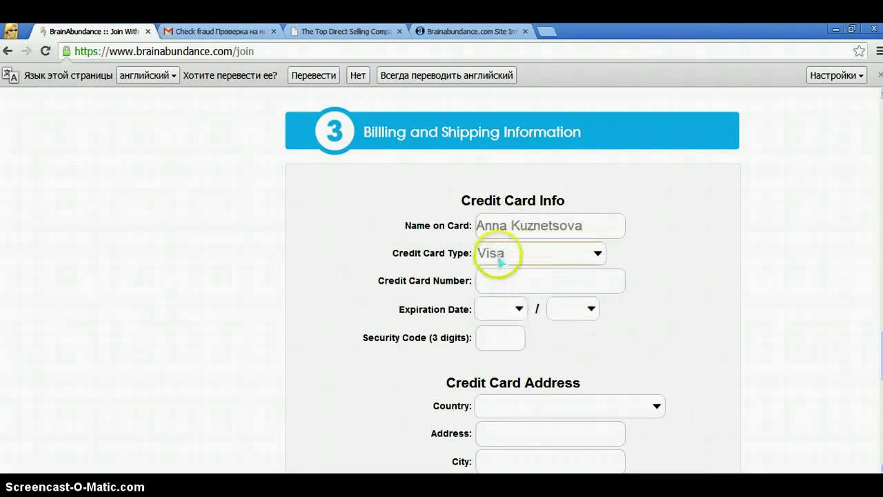
# - Fill in the credit card number with the second saved suggestion
pyautogui.click(492, 287)
pyautogui.click(492, 287)
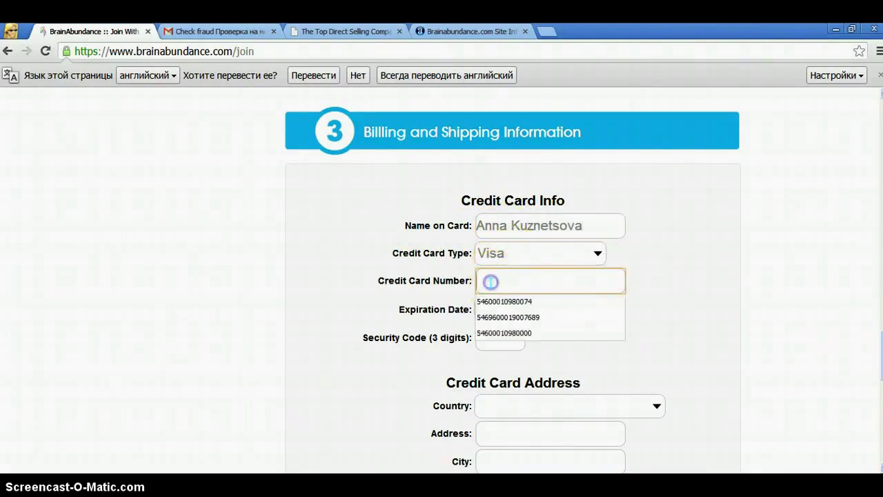
pyautogui.click(498, 318)
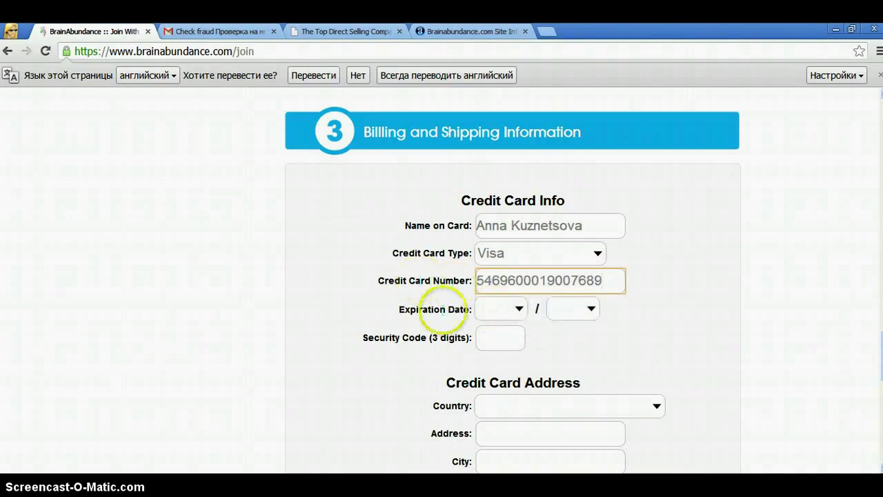
# - Set the credit card's expiration date to Nov 2015
pyautogui.click(498, 310)
pyautogui.click(505, 273)
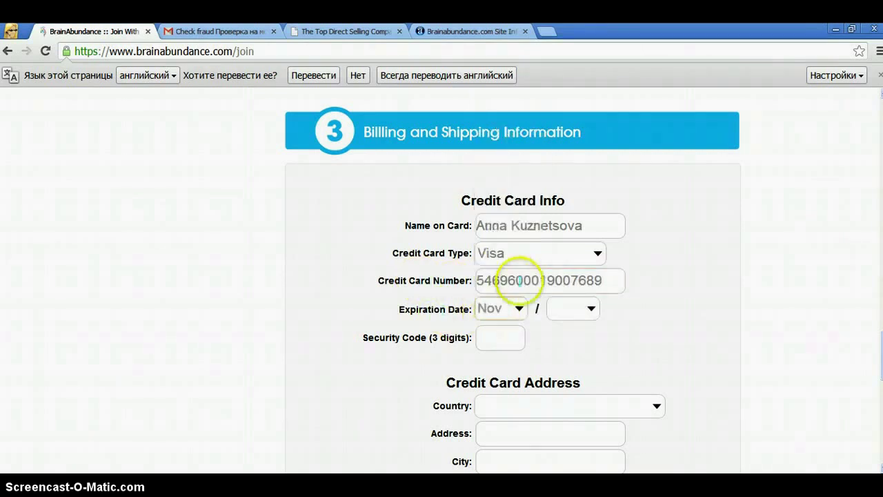
pyautogui.click(586, 308)
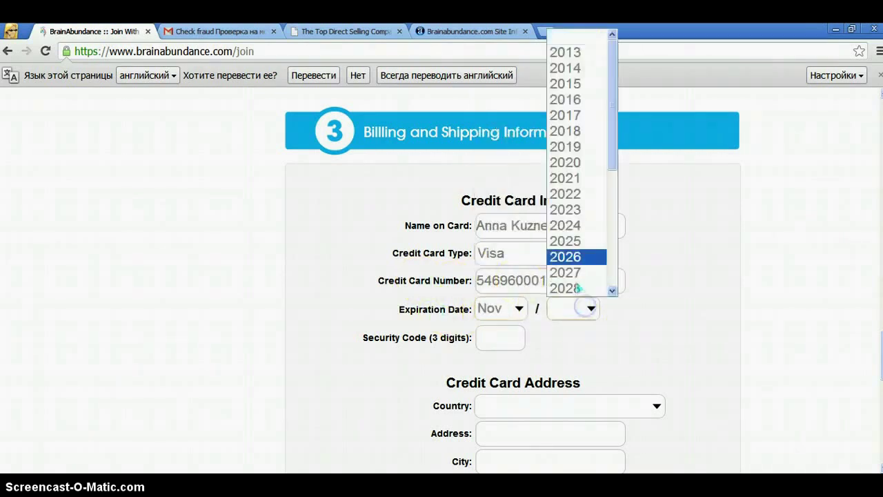
pyautogui.click(567, 84)
pyautogui.scroll(-1, 469, 255)
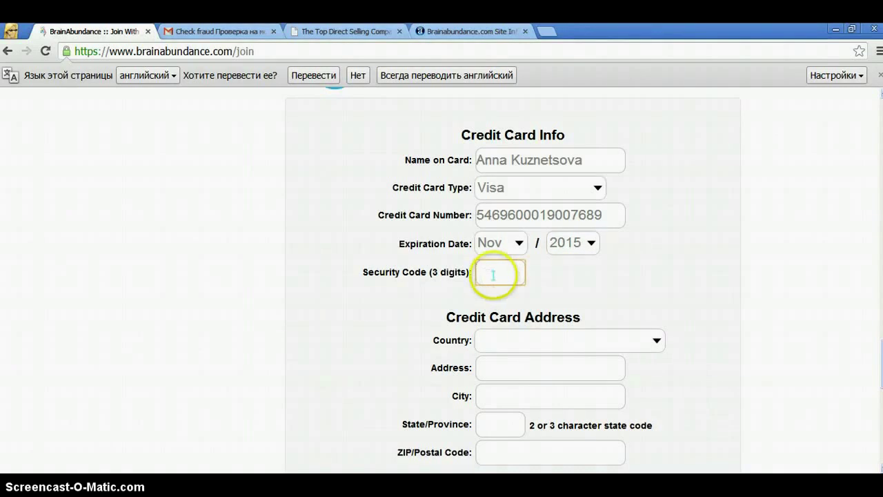
# - Set the credit card address country to Russian Federation
pyautogui.scroll(-3, 492, 291)
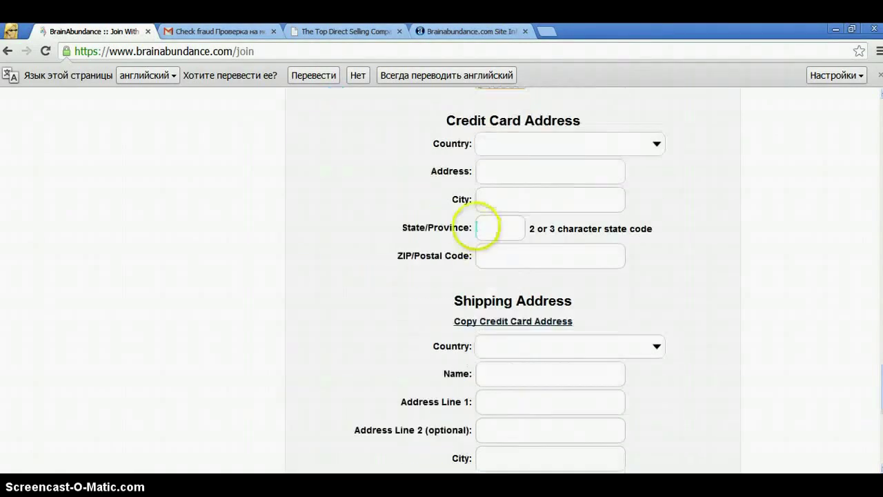
pyautogui.click(499, 144)
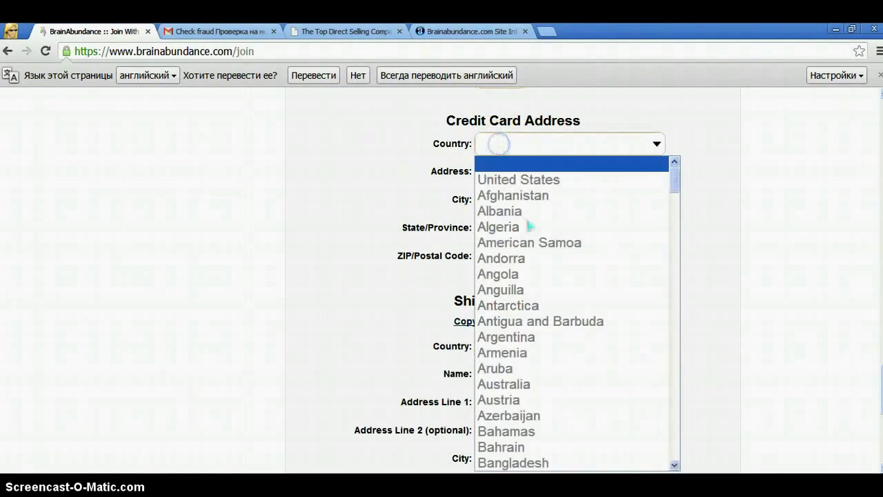
pyautogui.scroll(-15, 553, 292)
pyautogui.scroll(-20, 545, 292)
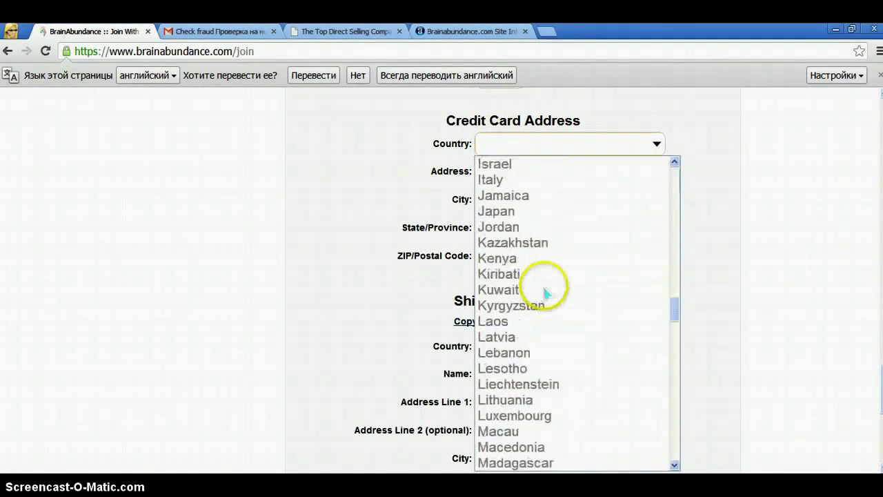
pyautogui.scroll(-4, 531, 328)
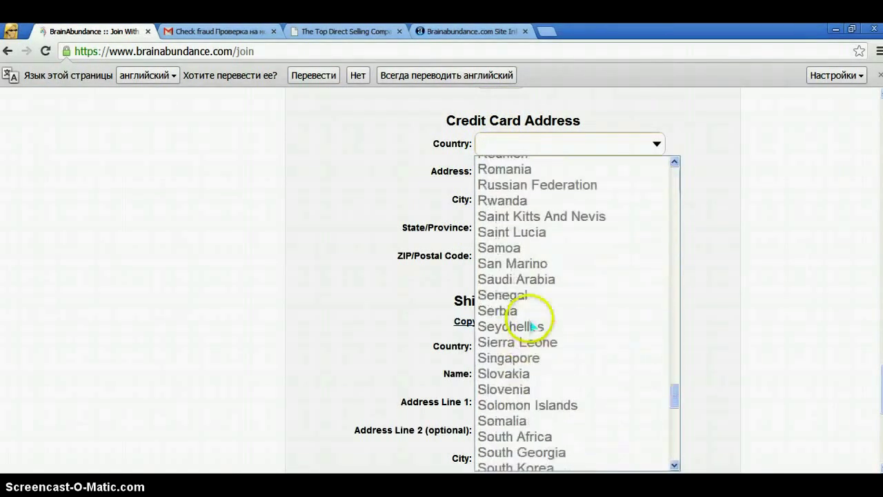
pyautogui.scroll(3, 538, 317)
pyautogui.click(538, 316)
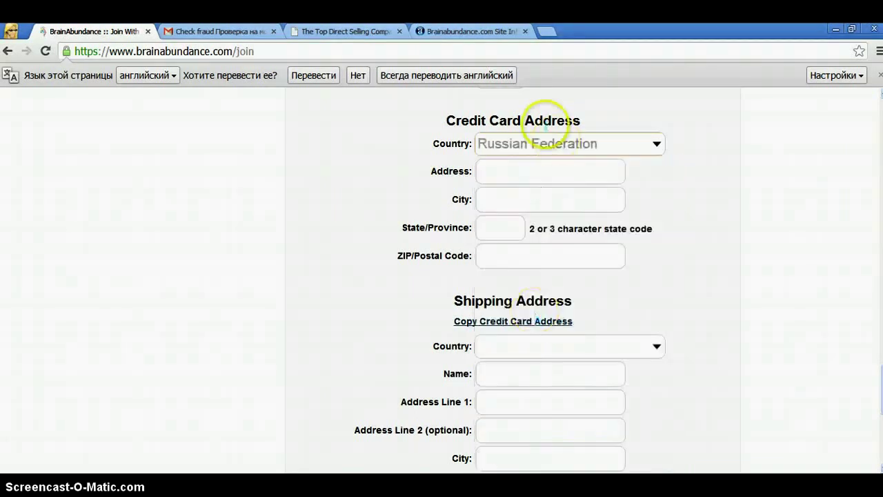
# - Fill in the credit card address with the street address, city, state code and postal code
pyautogui.click(522, 172)
pyautogui.click(518, 208)
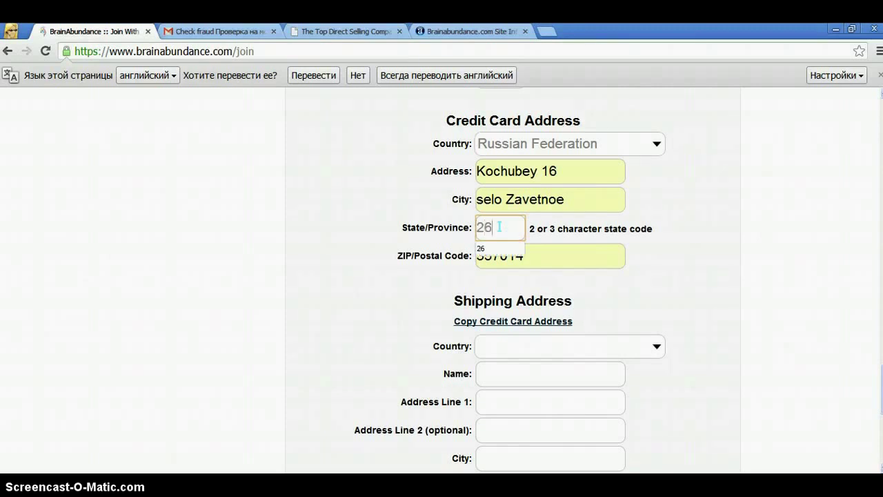
pyautogui.click(404, 240)
# - Copy the credit card address into the shipping address
pyautogui.scroll(-2, 423, 231)
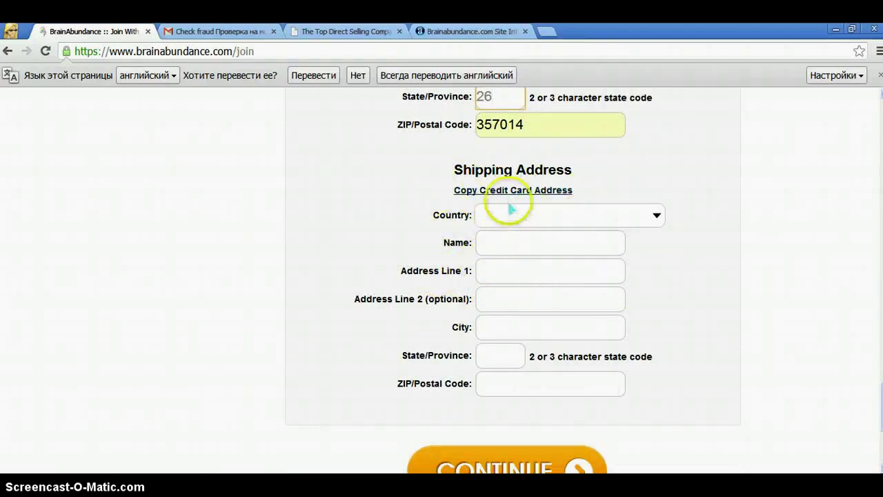
pyautogui.scroll(2, 393, 241)
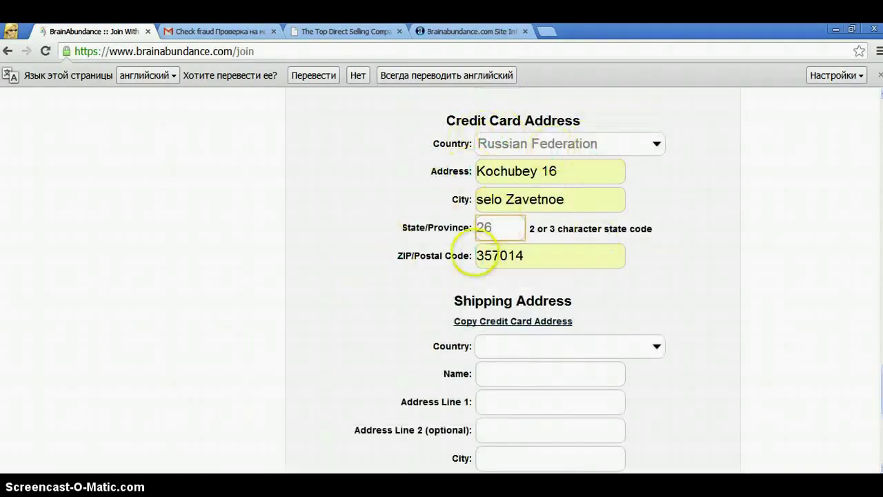
pyautogui.click(496, 321)
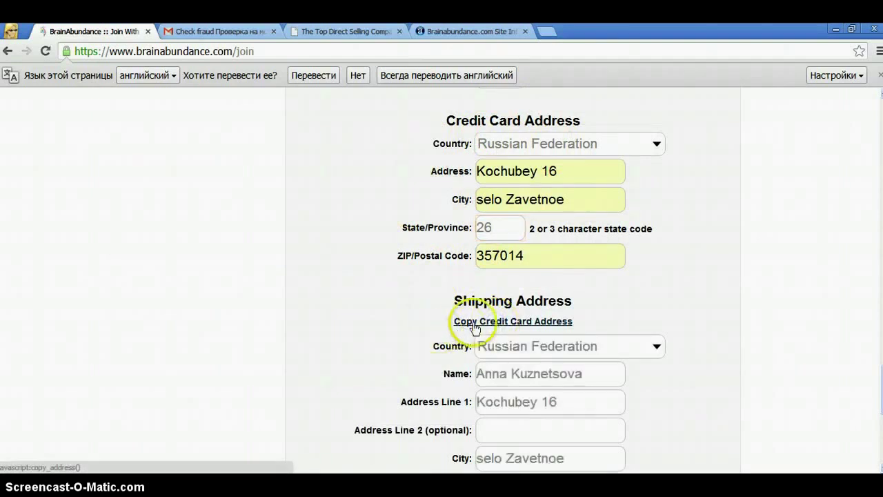
# - Submit the completed join form and review the user info and product selection on the confirmation page
pyautogui.scroll(-2, 448, 324)
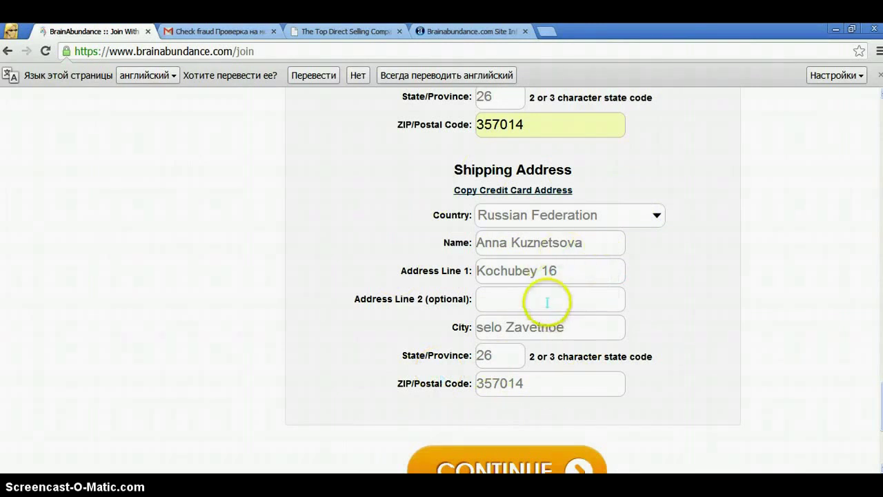
pyautogui.scroll(-2, 547, 302)
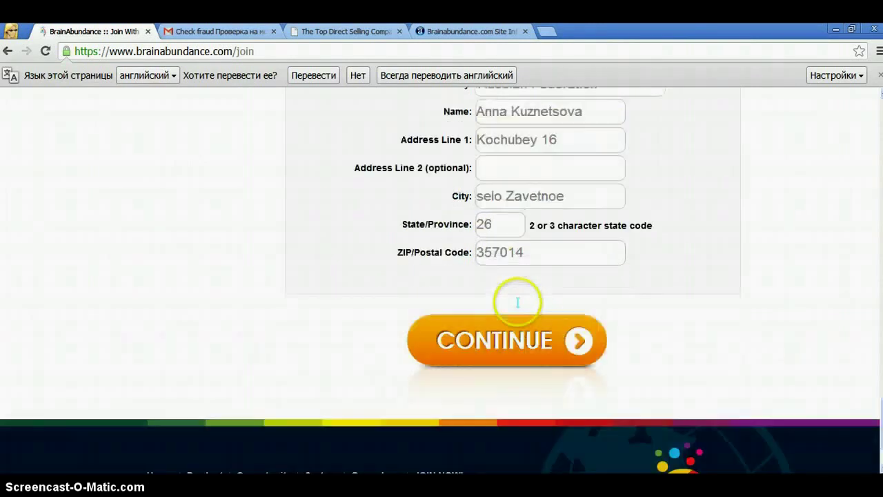
pyautogui.click(494, 341)
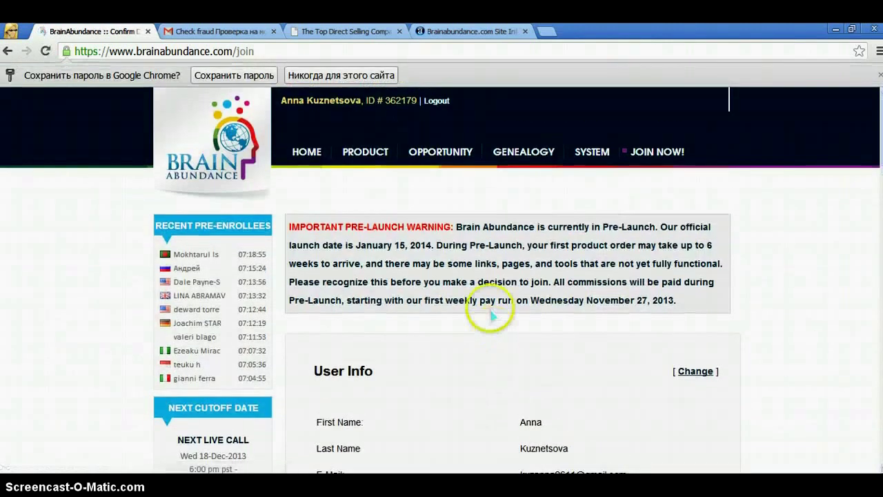
pyautogui.scroll(-2, 486, 305)
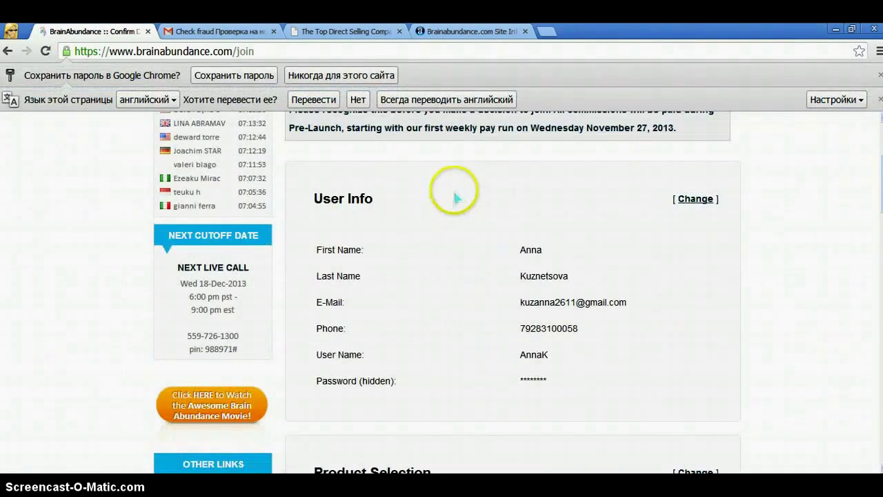
pyautogui.scroll(-2, 452, 279)
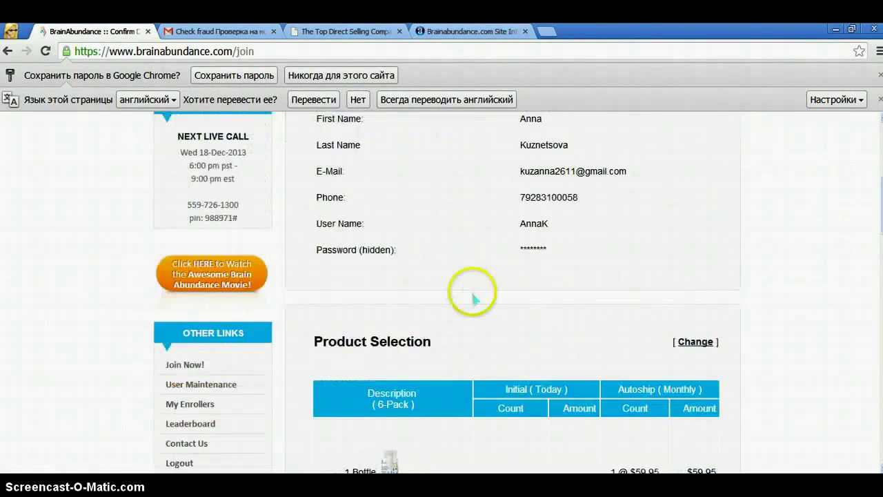
pyautogui.scroll(2, 483, 290)
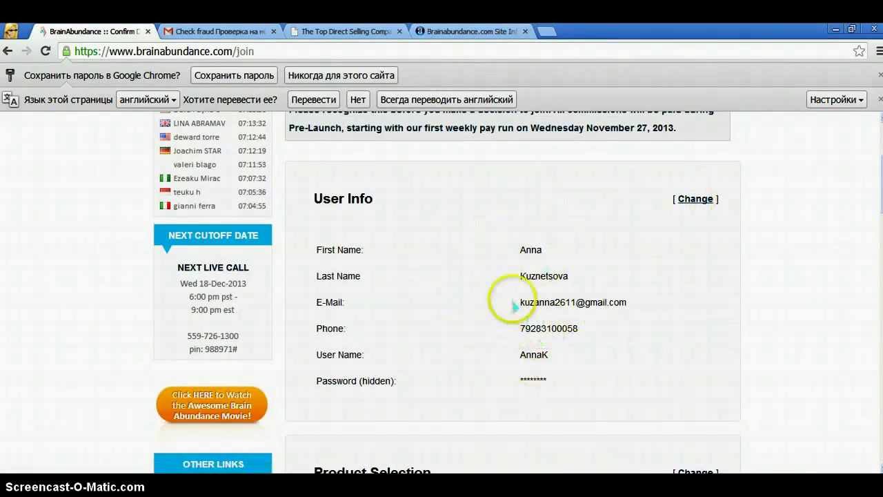
# - Review the 6-Pack product selection on the confirmation page, including its initial and monthly autoship amounts, activation fee and shipping
pyautogui.scroll(-4, 449, 257)
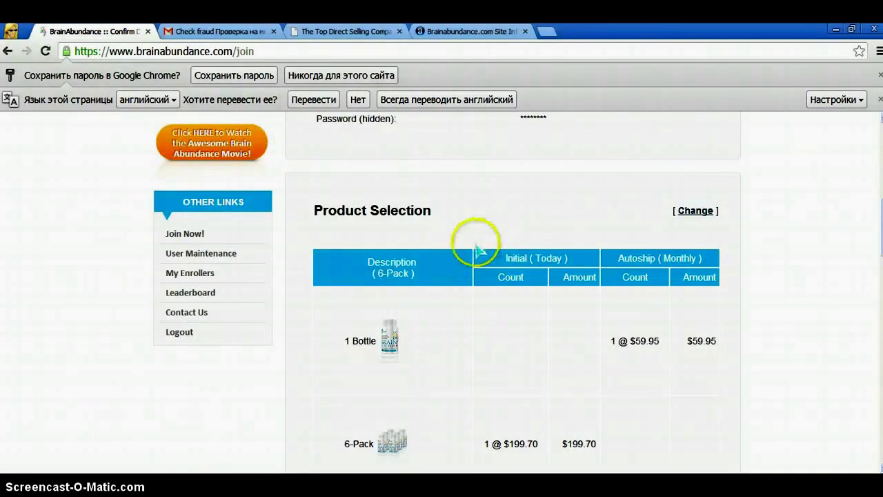
pyautogui.scroll(-2, 449, 262)
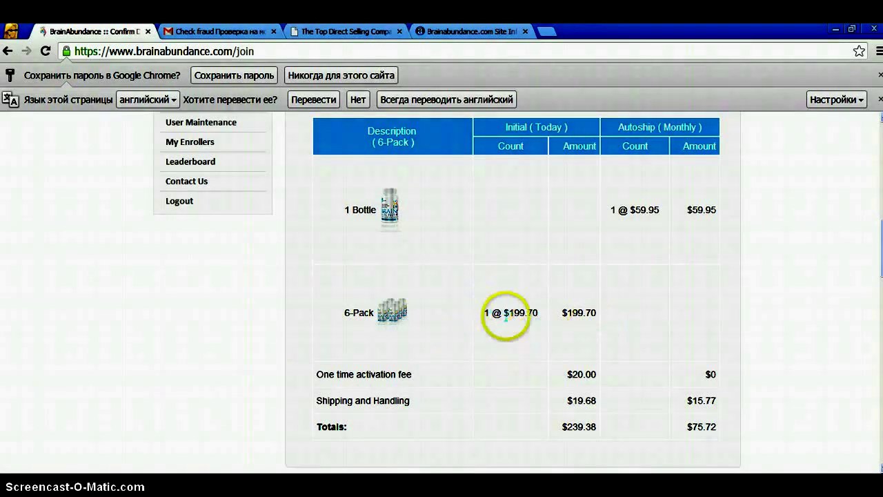
pyautogui.scroll(-1, 590, 311)
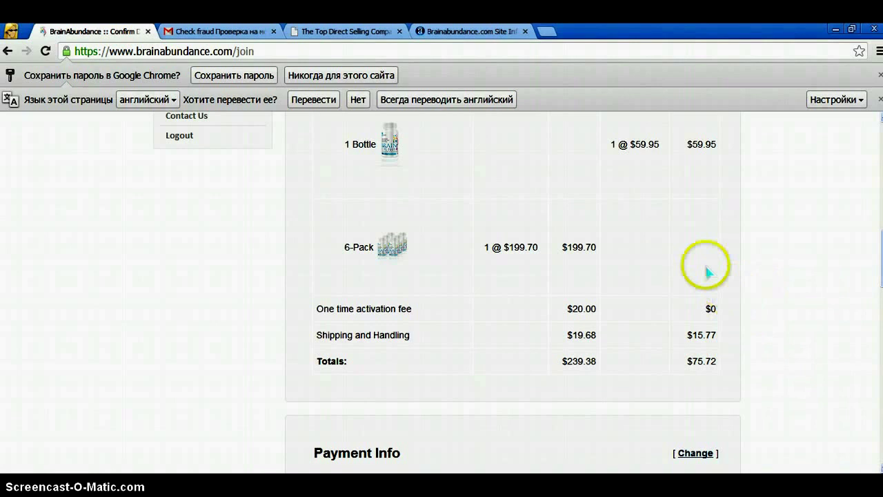
pyautogui.scroll(3, 711, 265)
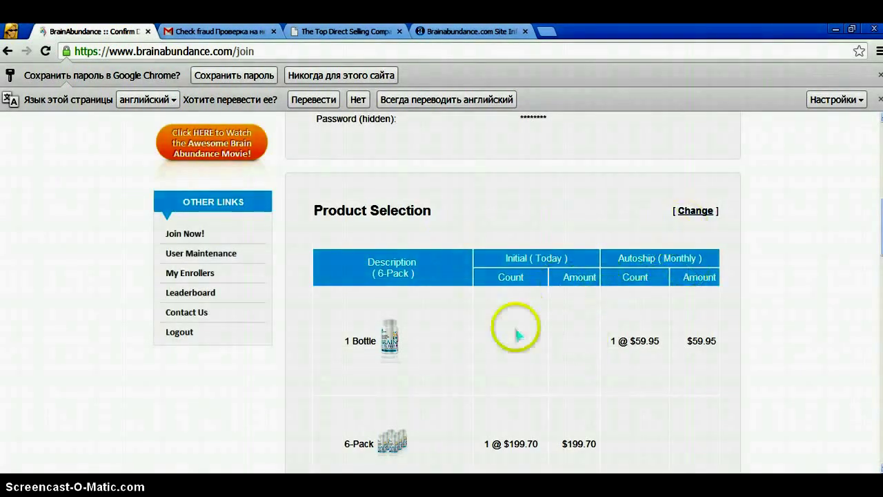
pyautogui.scroll(-2, 513, 336)
pyautogui.scroll(2, 592, 218)
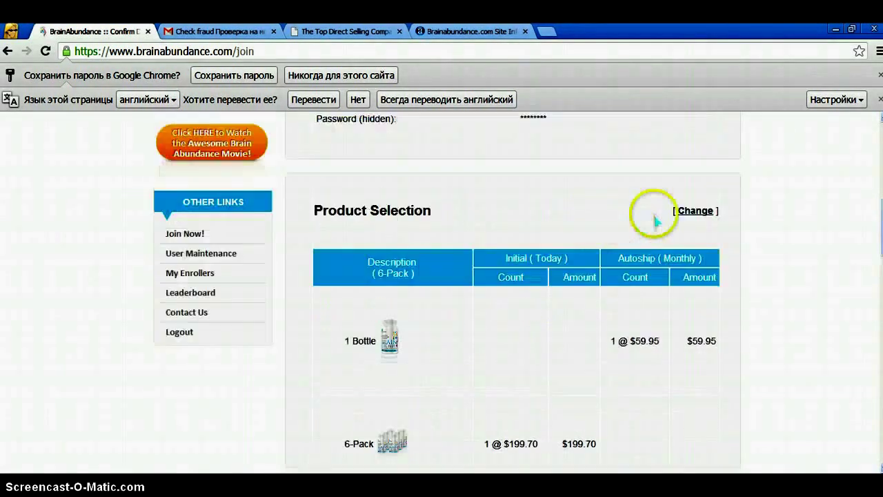
# - Change the product selection to Option 2: 3-Pack, resubmit the join form and review its initial and monthly costs
pyautogui.click(694, 210)
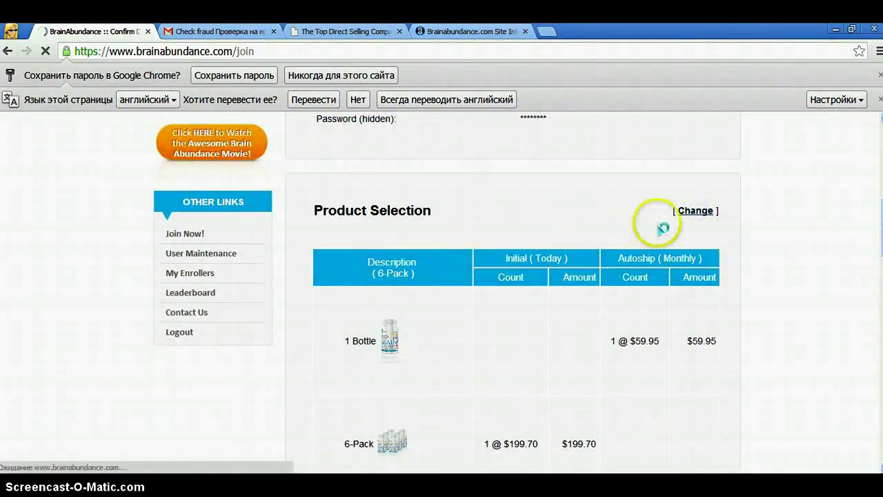
pyautogui.scroll(-13, 514, 235)
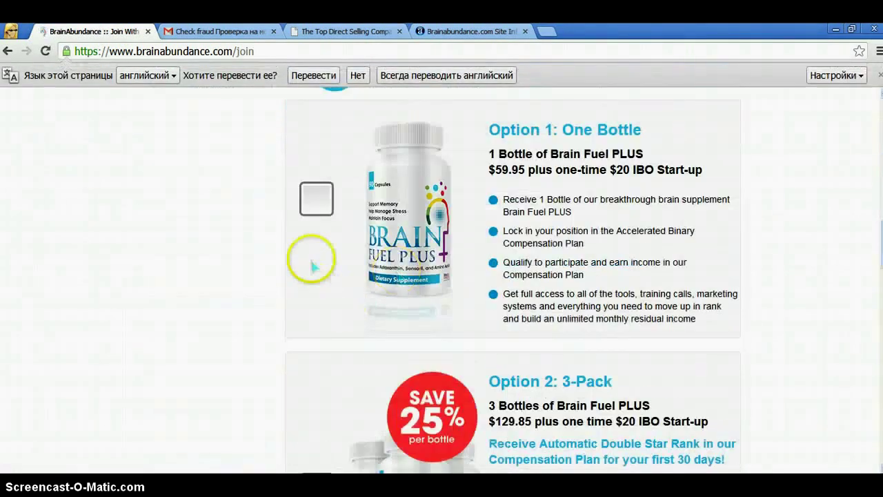
pyautogui.scroll(-3, 305, 256)
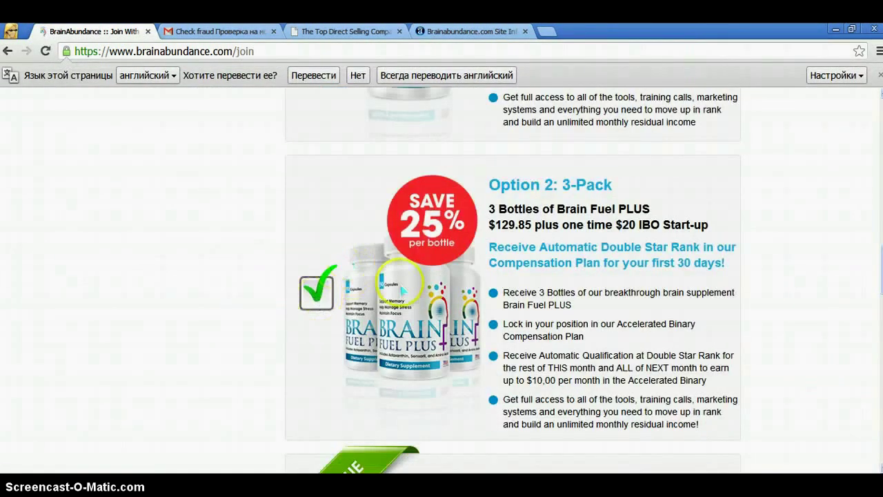
pyautogui.scroll(-16, 411, 293)
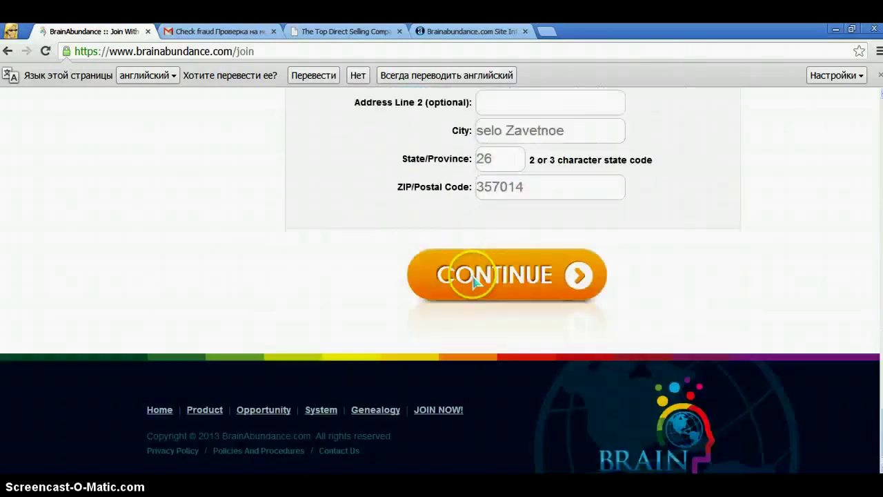
pyautogui.click(494, 283)
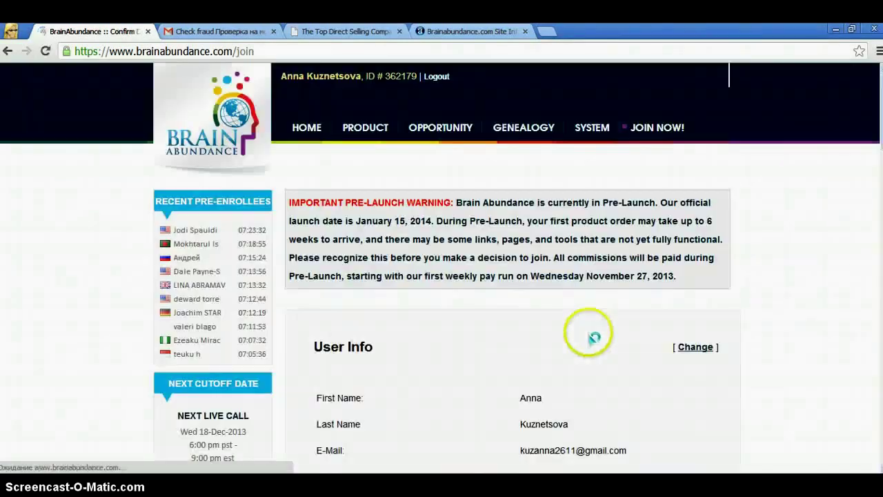
pyautogui.scroll(-9, 602, 301)
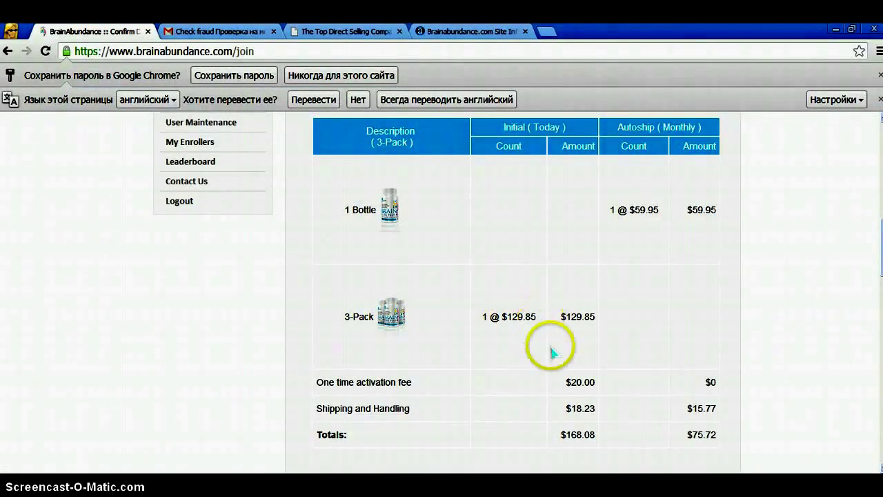
pyautogui.scroll(-1, 549, 331)
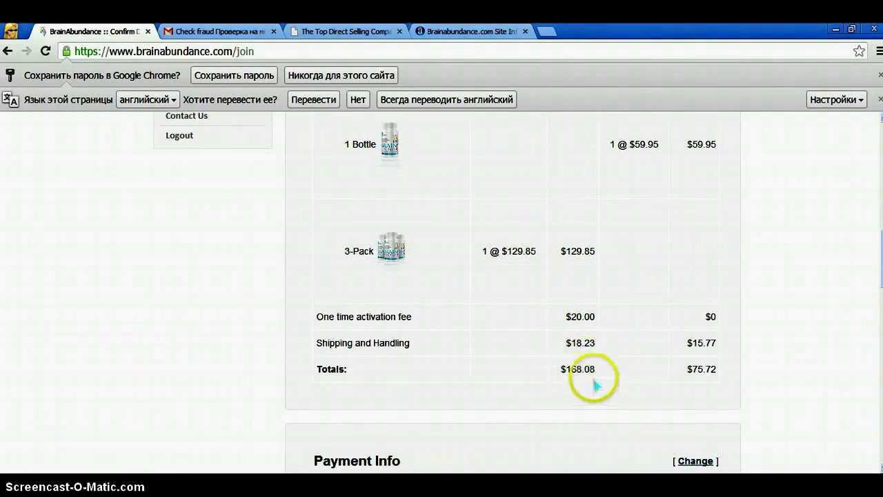
# - Change the product selection to Option 1: One Bottle and resubmit the join form
pyautogui.scroll(4, 690, 269)
pyautogui.click(698, 276)
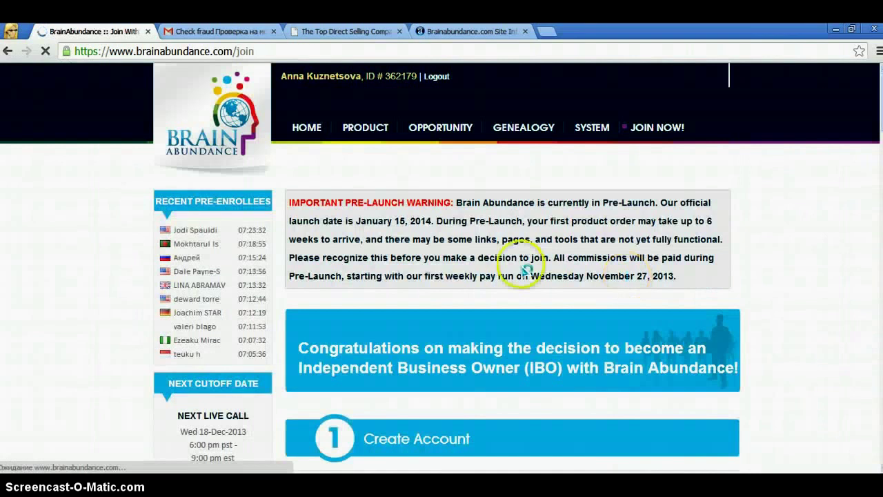
pyautogui.scroll(-5, 518, 269)
pyautogui.scroll(-5, 507, 272)
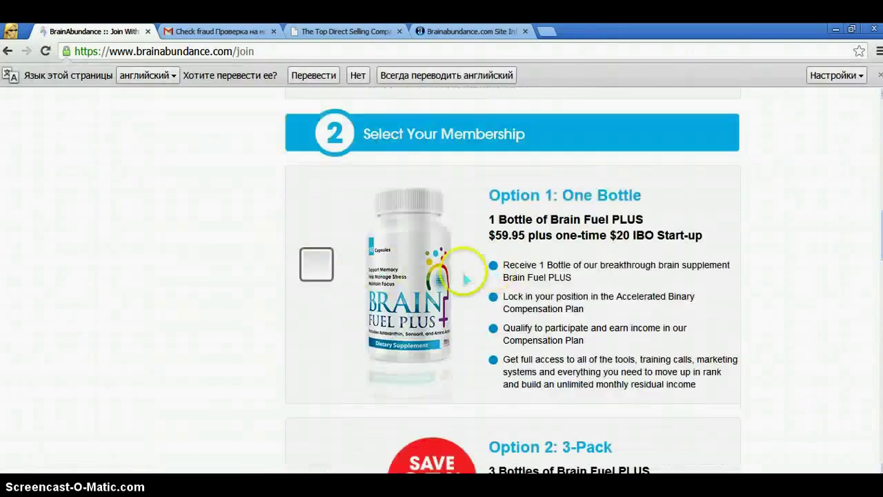
pyautogui.click(317, 266)
pyautogui.scroll(-18, 479, 270)
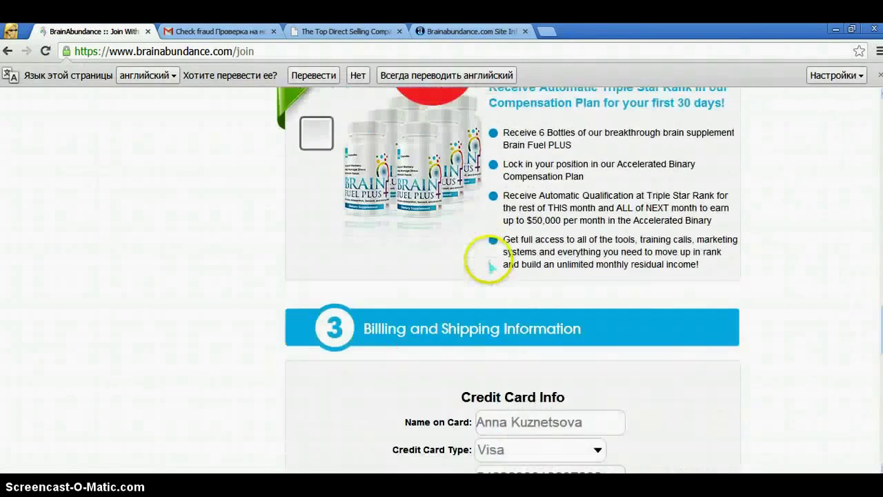
pyautogui.scroll(-3, 489, 271)
pyautogui.click(512, 253)
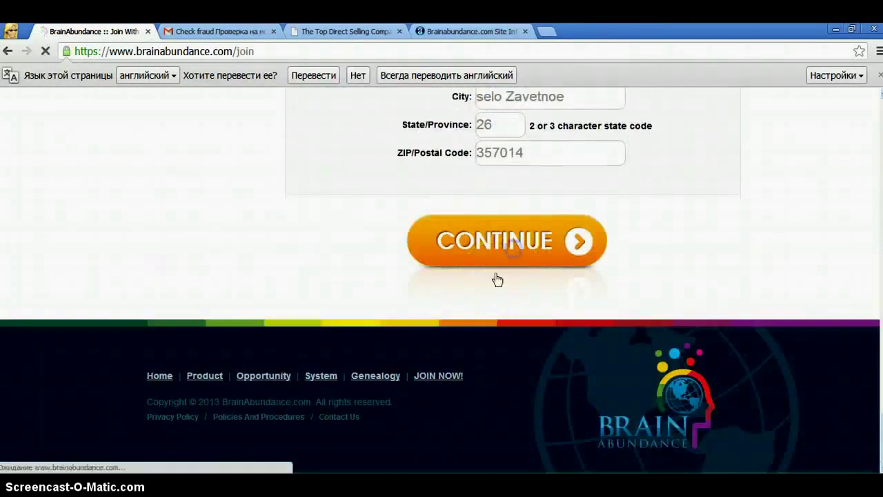
# - Accept the immediate charge with monthly autoship billing and the Policies and Procedures, and submit the confirmation page
pyautogui.scroll(-9, 509, 290)
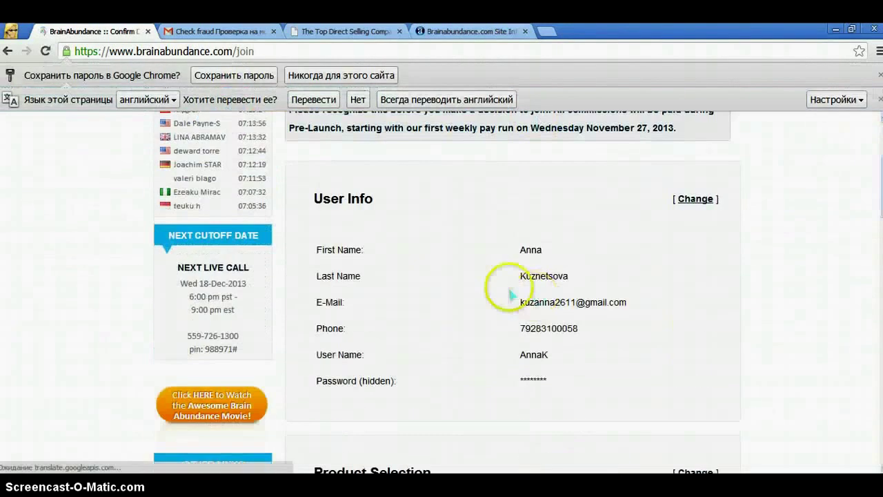
pyautogui.scroll(-3, 504, 291)
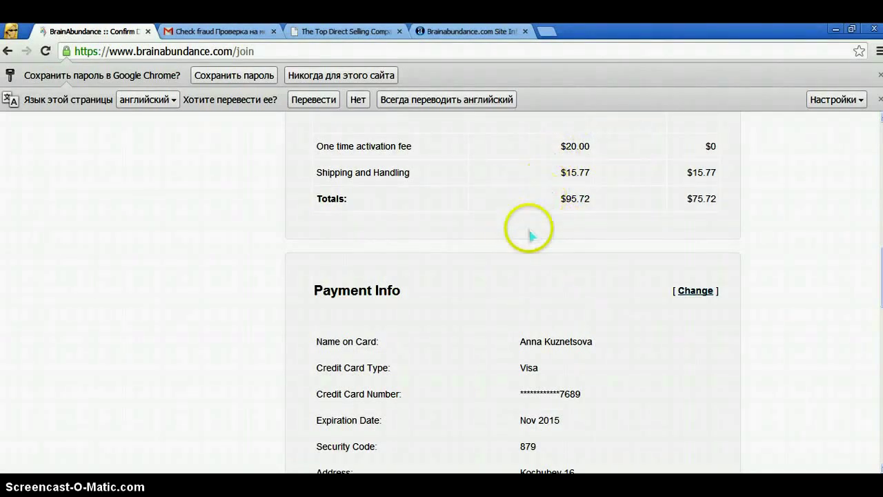
pyautogui.scroll(-3, 530, 238)
pyautogui.scroll(-5, 503, 198)
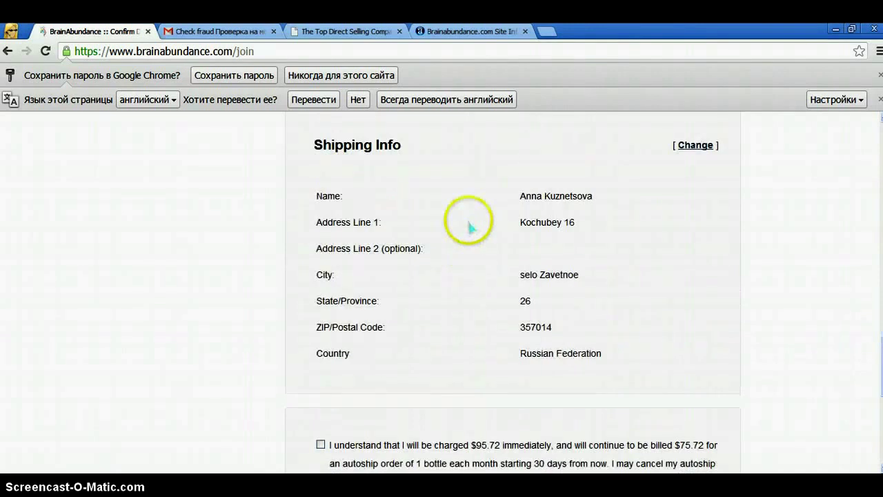
pyautogui.scroll(-3, 469, 227)
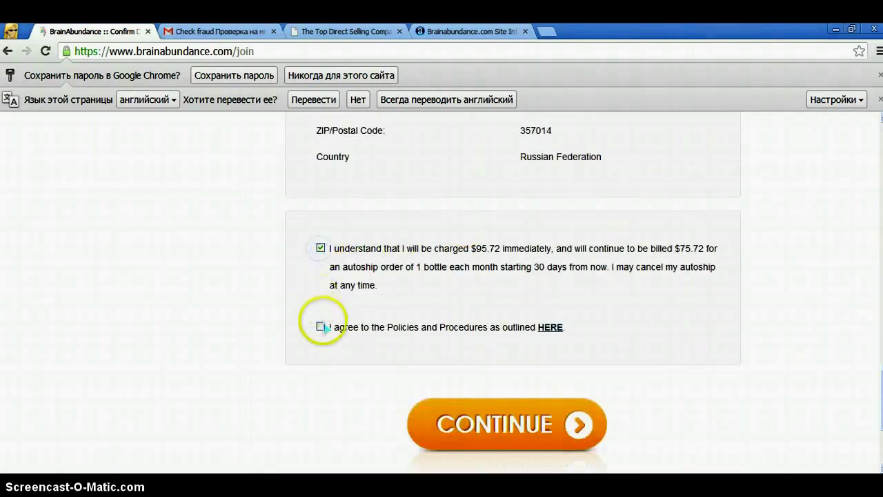
pyautogui.click(503, 432)
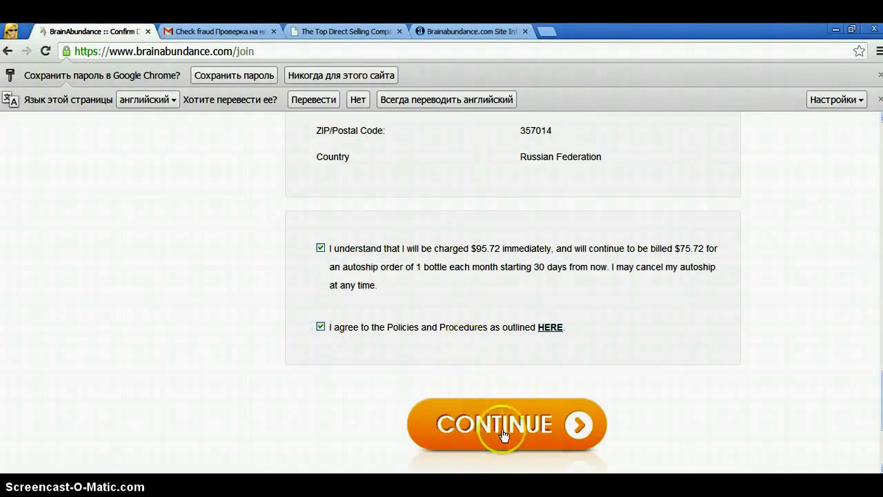